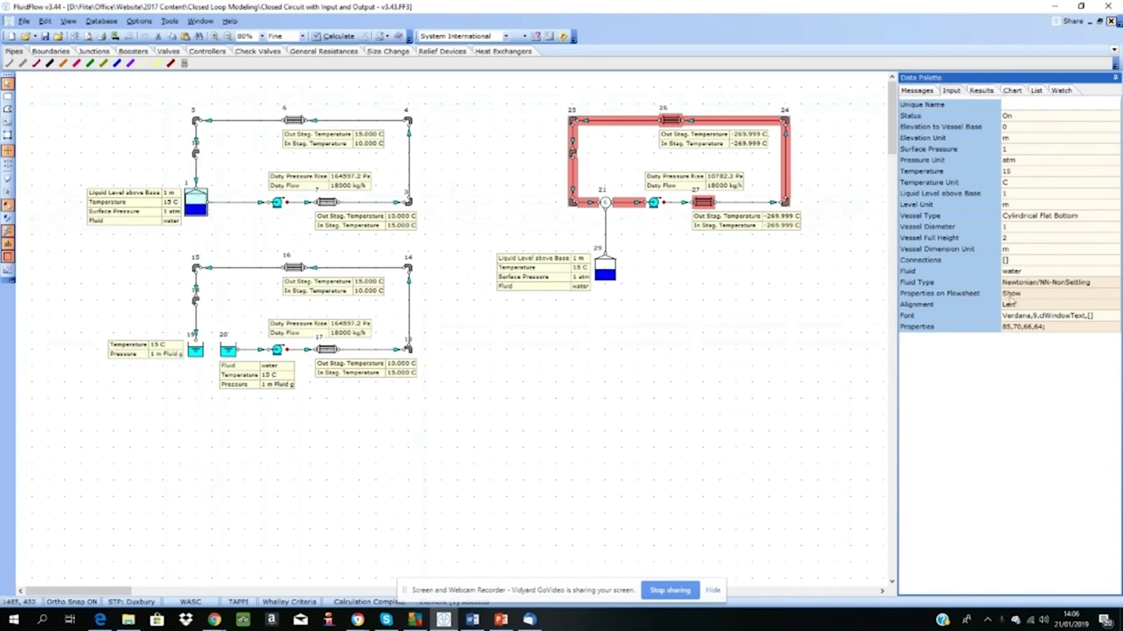
Step: Review the input data of the upper-left circuit's reservoir, pump and both heat exchangers
click(1030, 272)
click(1016, 151)
click(1018, 173)
click(278, 205)
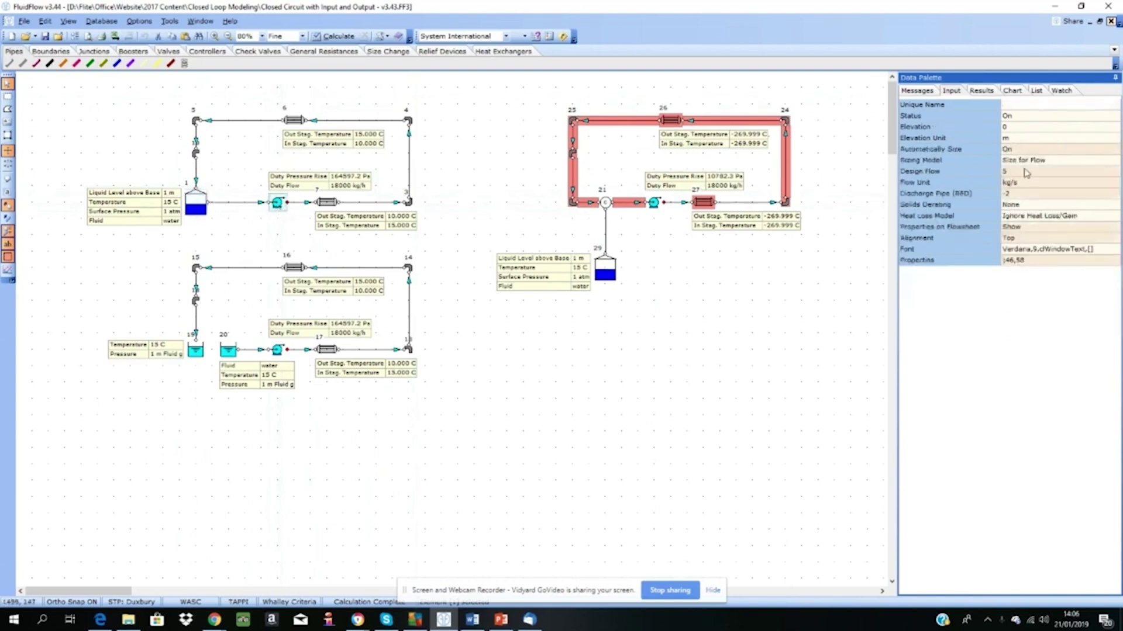
click(329, 209)
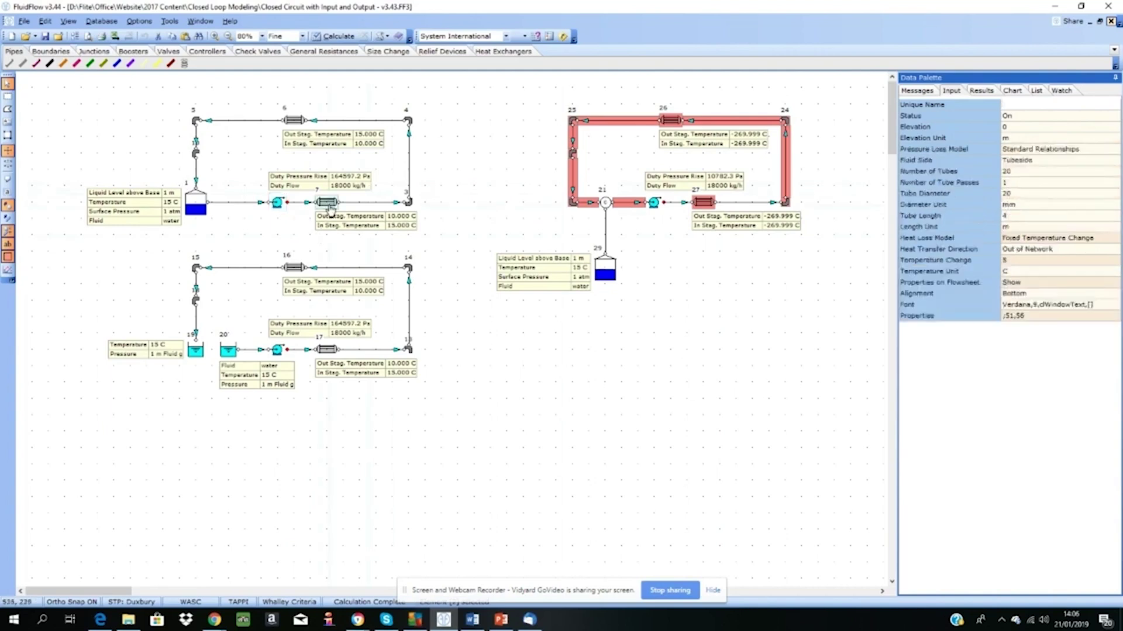
click(292, 121)
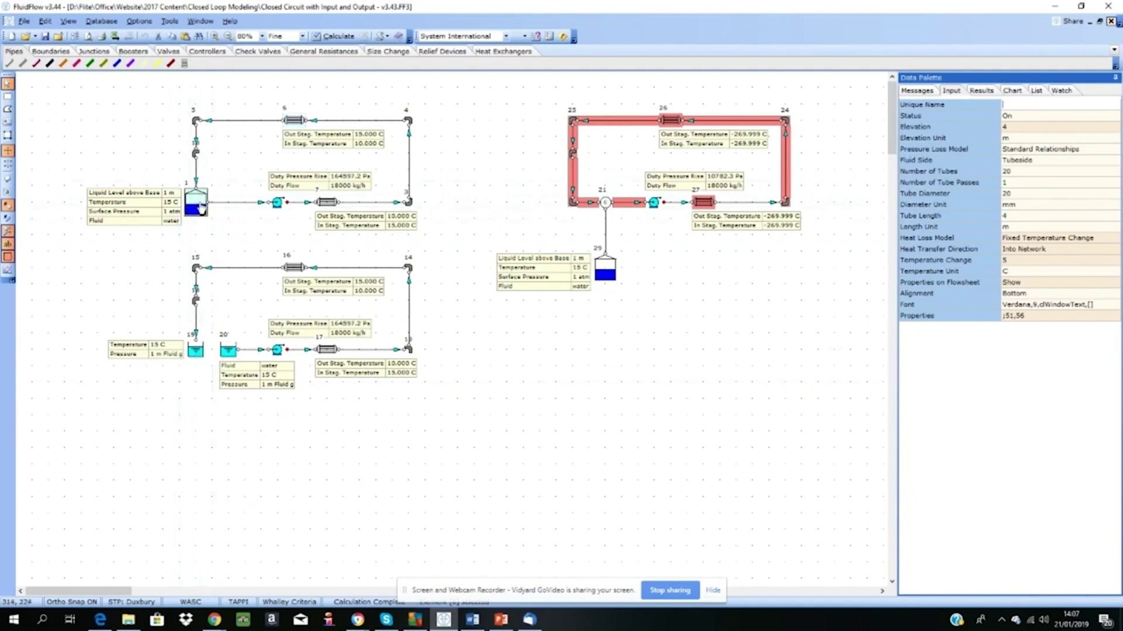
Step: Inspect the pipe connection definitions of reservoir 1 without changing them
click(196, 201)
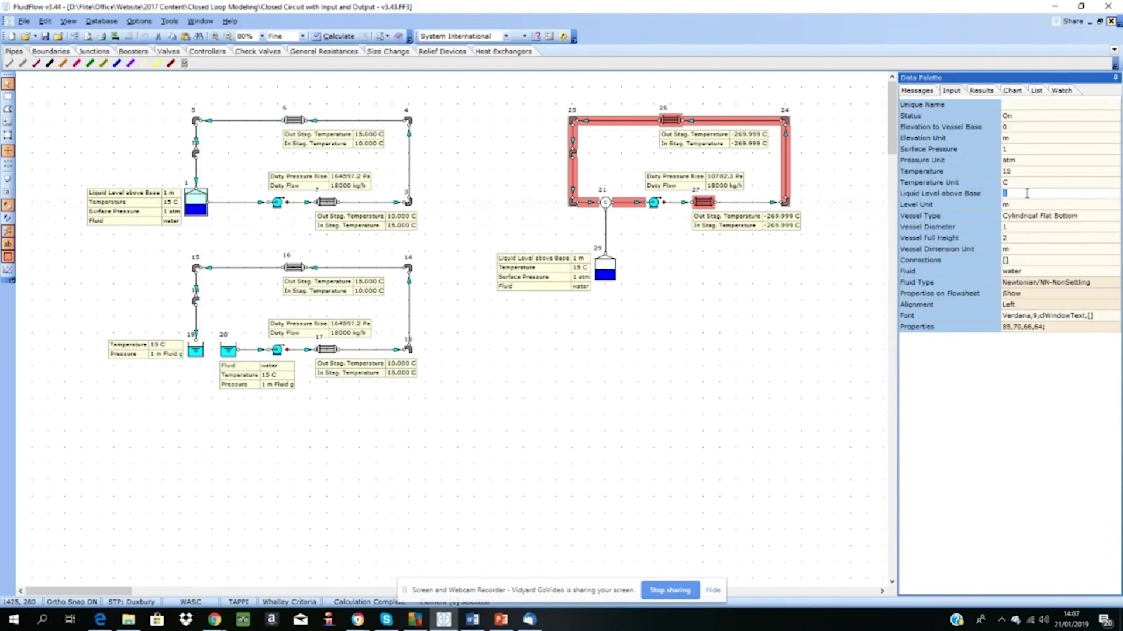
double_click(1018, 262)
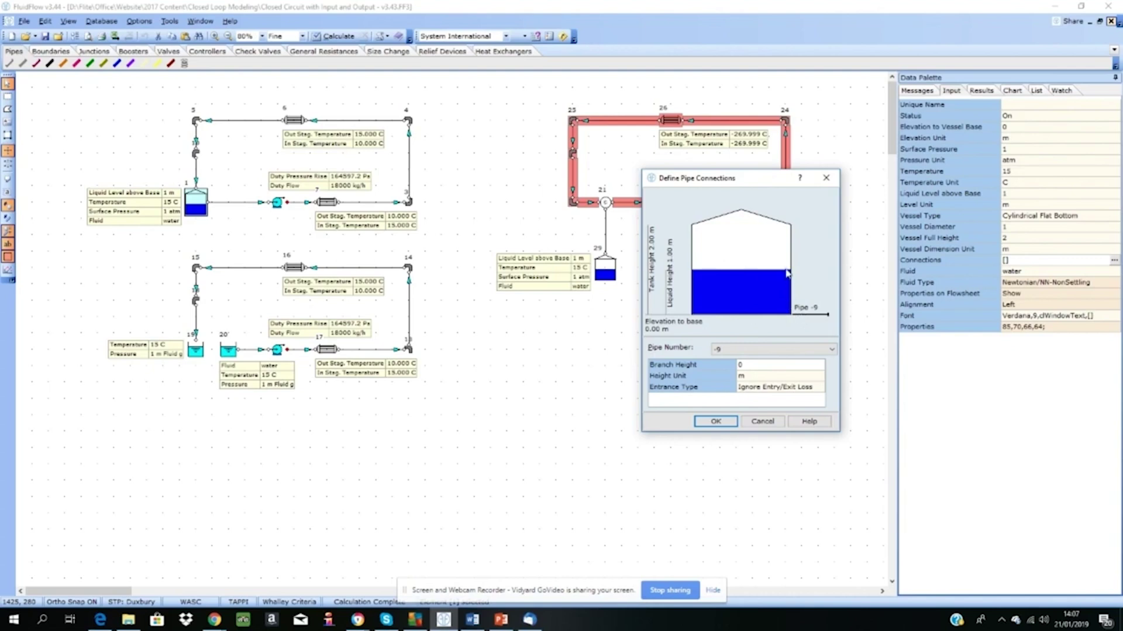
click(759, 423)
Step: Compare the input data of pressure boundaries 19 and 20 in the lower circuit and check boundary 19's calculated results
click(229, 352)
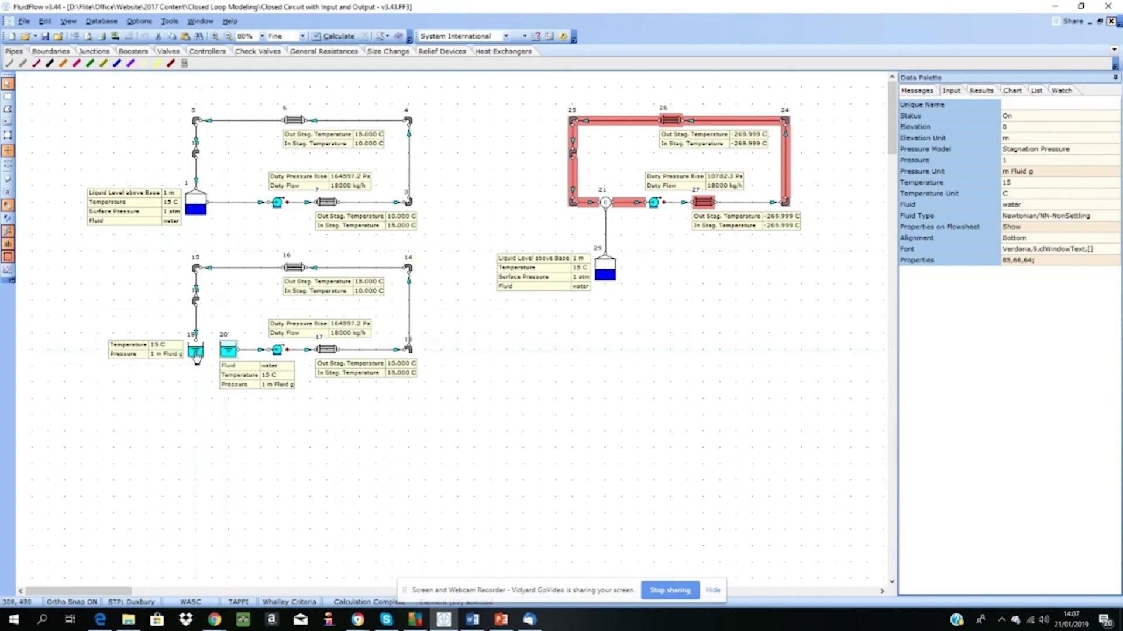
click(196, 357)
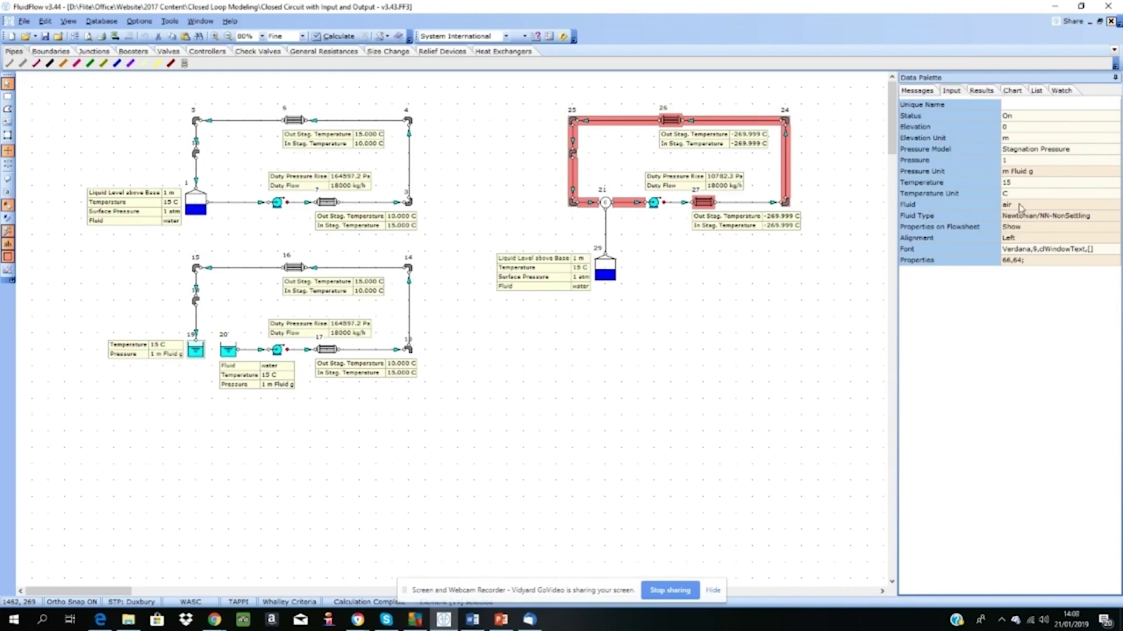
click(987, 91)
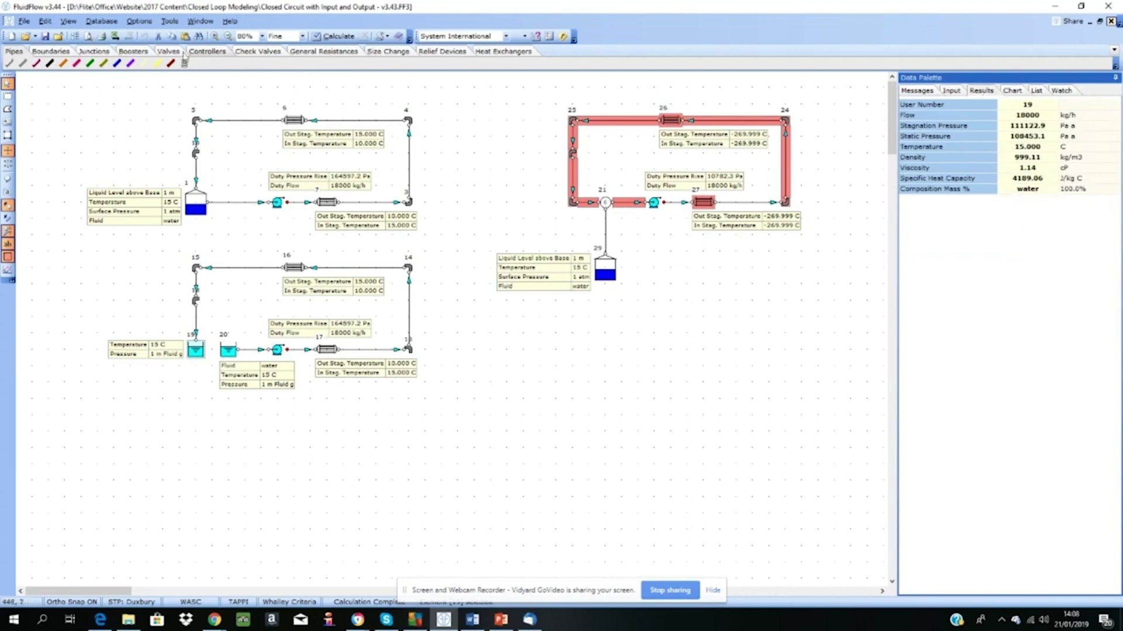
click(51, 51)
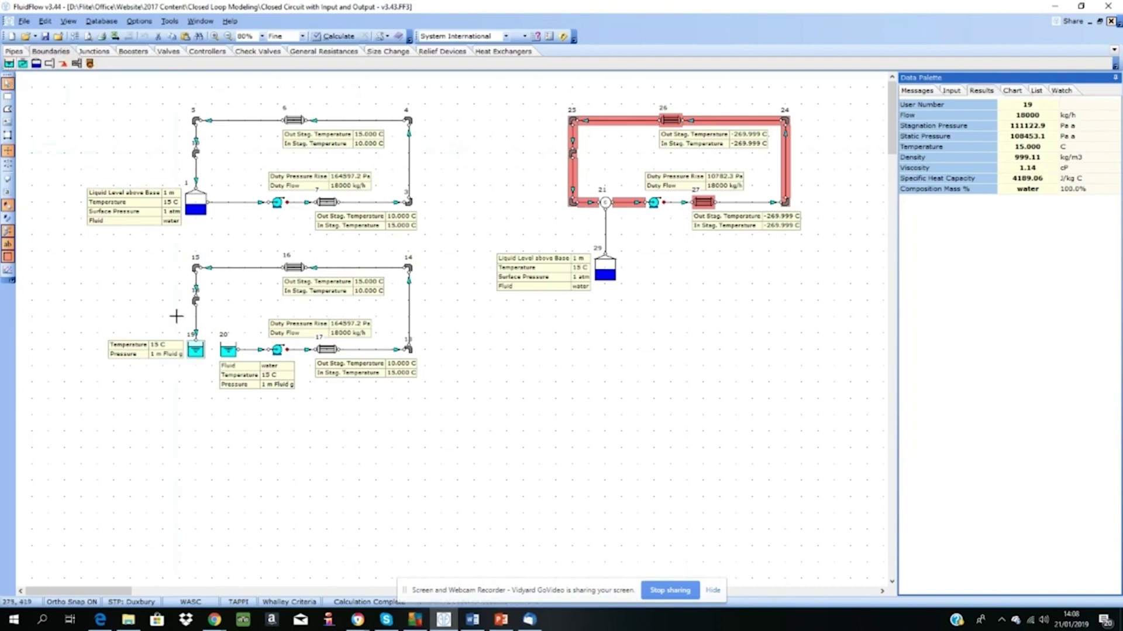
click(228, 351)
click(951, 92)
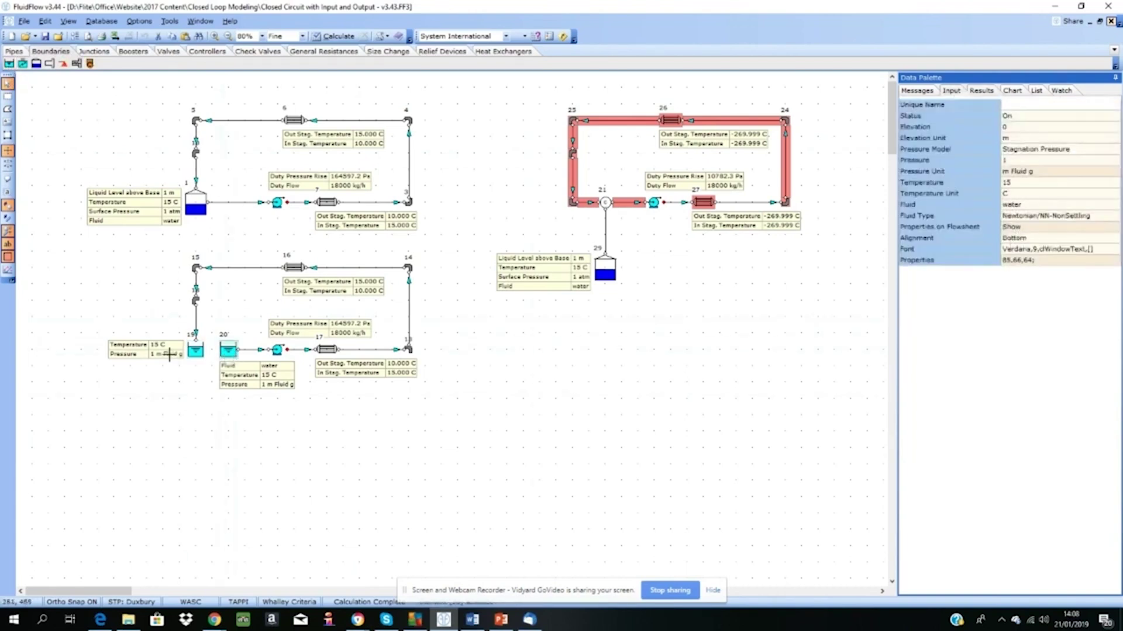
click(197, 353)
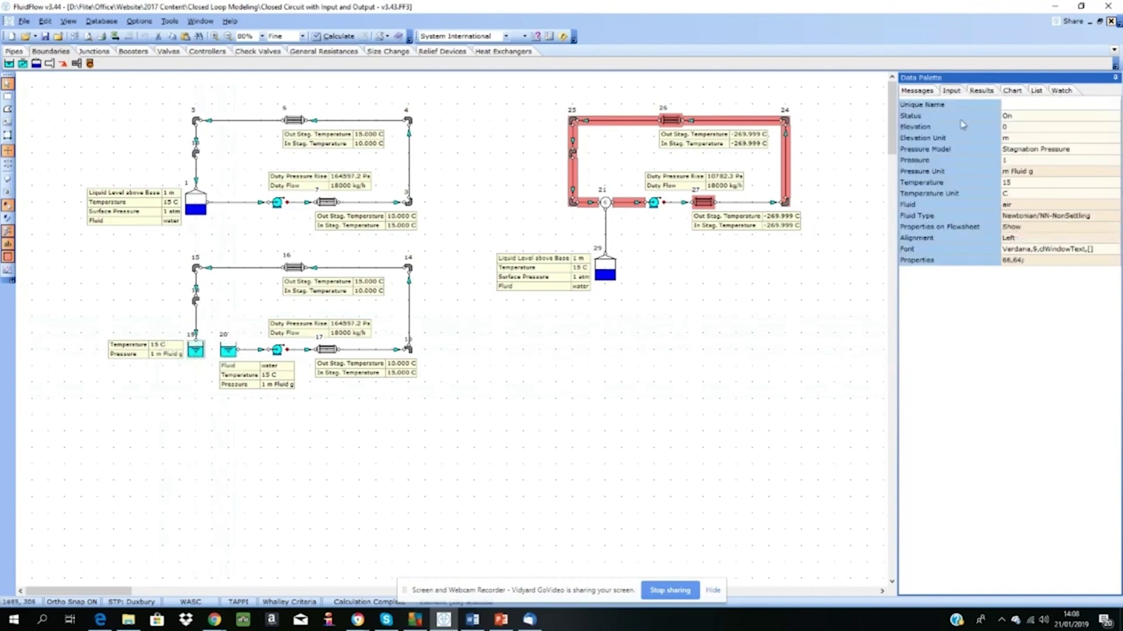
click(990, 93)
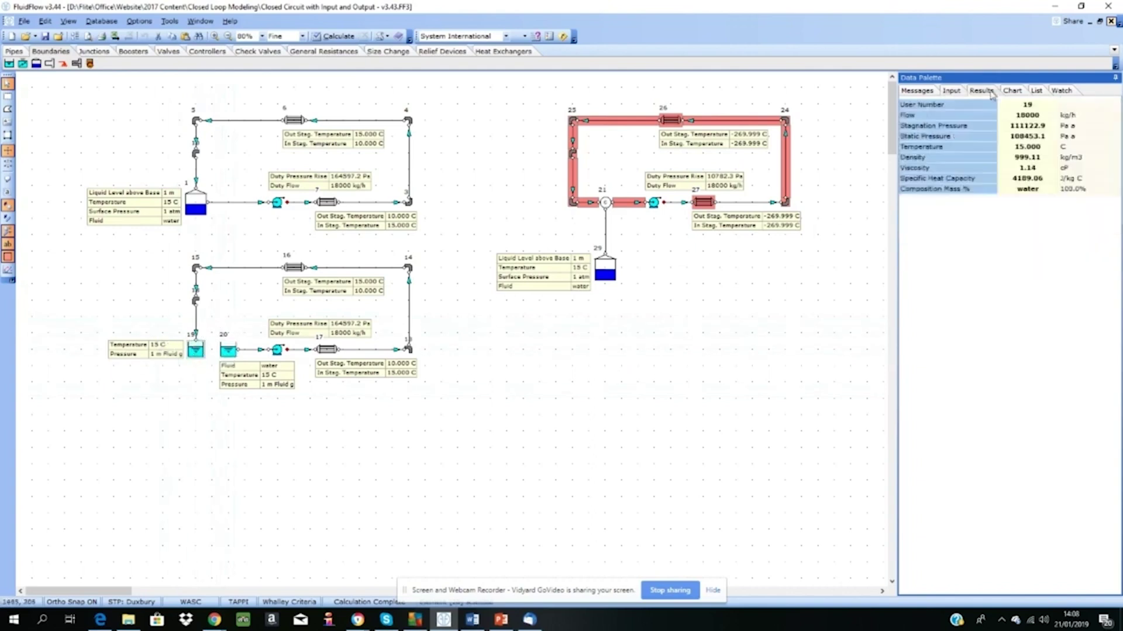
click(950, 94)
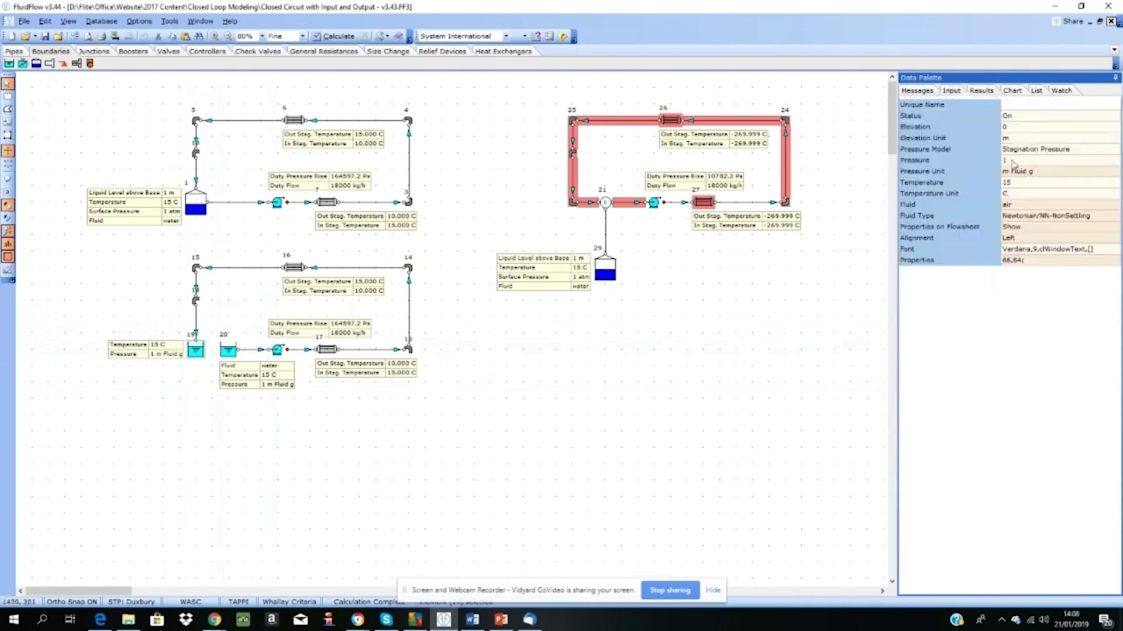
Step: Review the lower circuit's pump and heat exchanger inputs, and compare the calculated results of heat exchangers 16 and 6
click(228, 350)
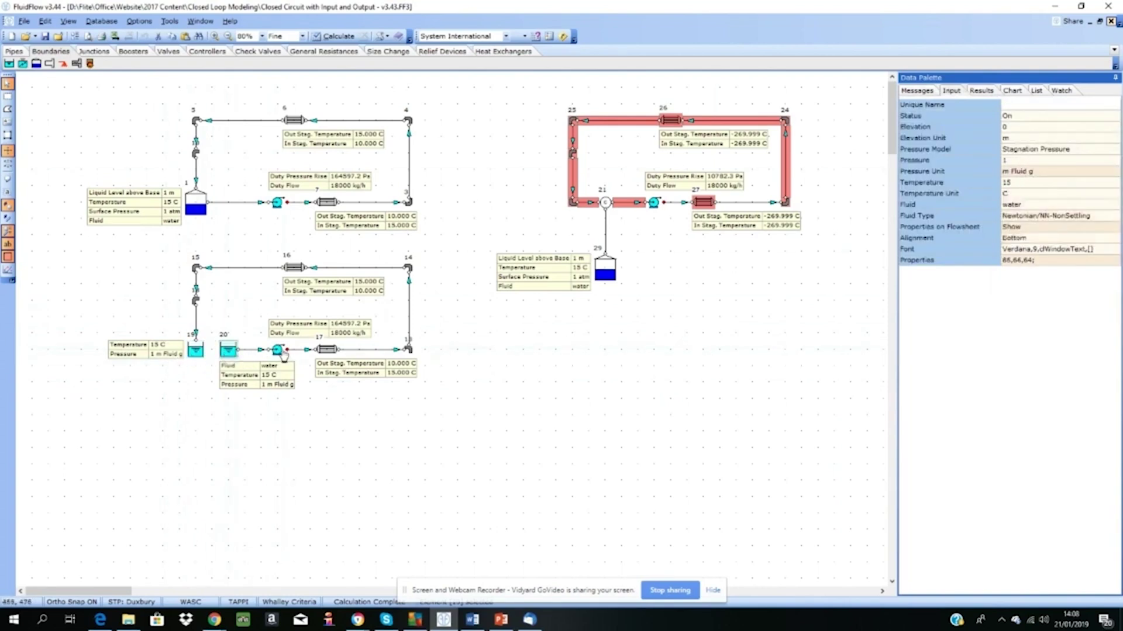
click(280, 351)
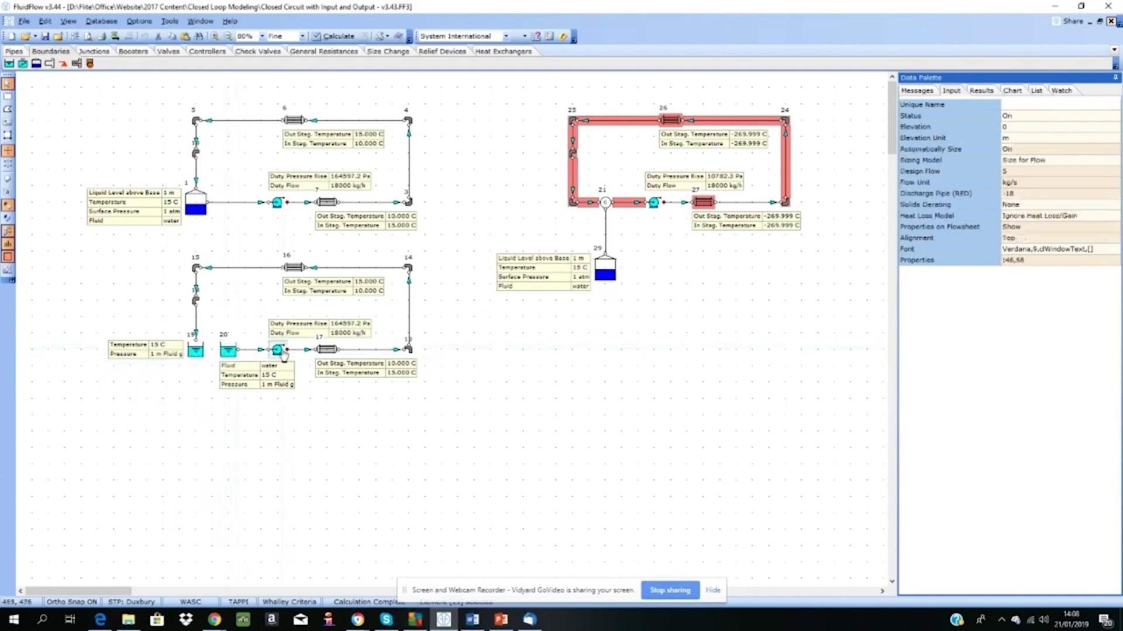
click(327, 350)
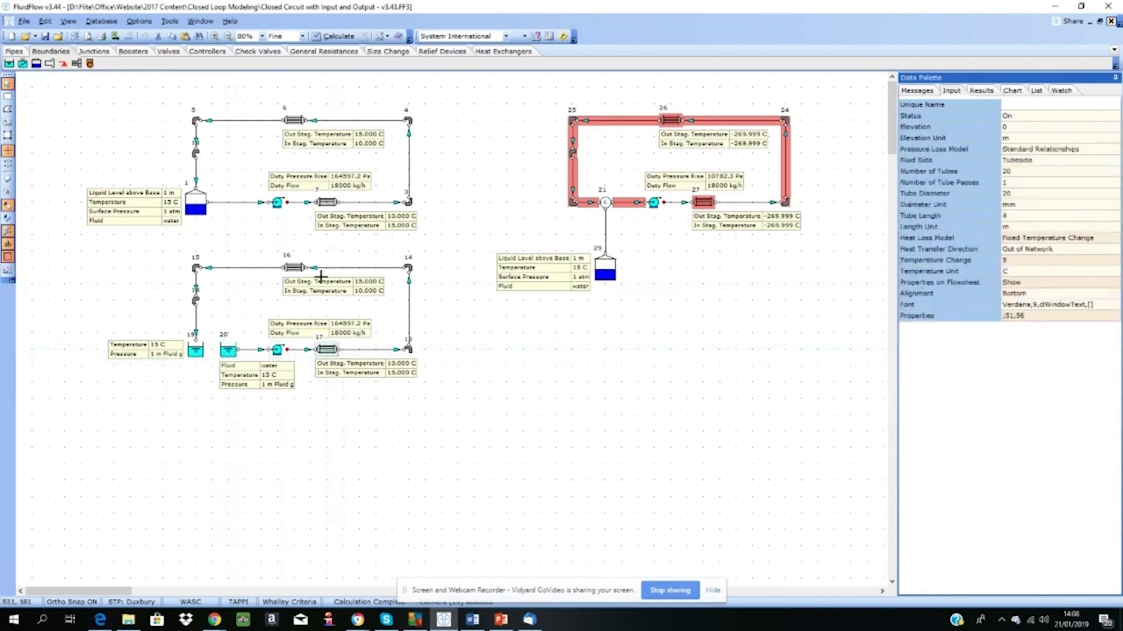
click(296, 269)
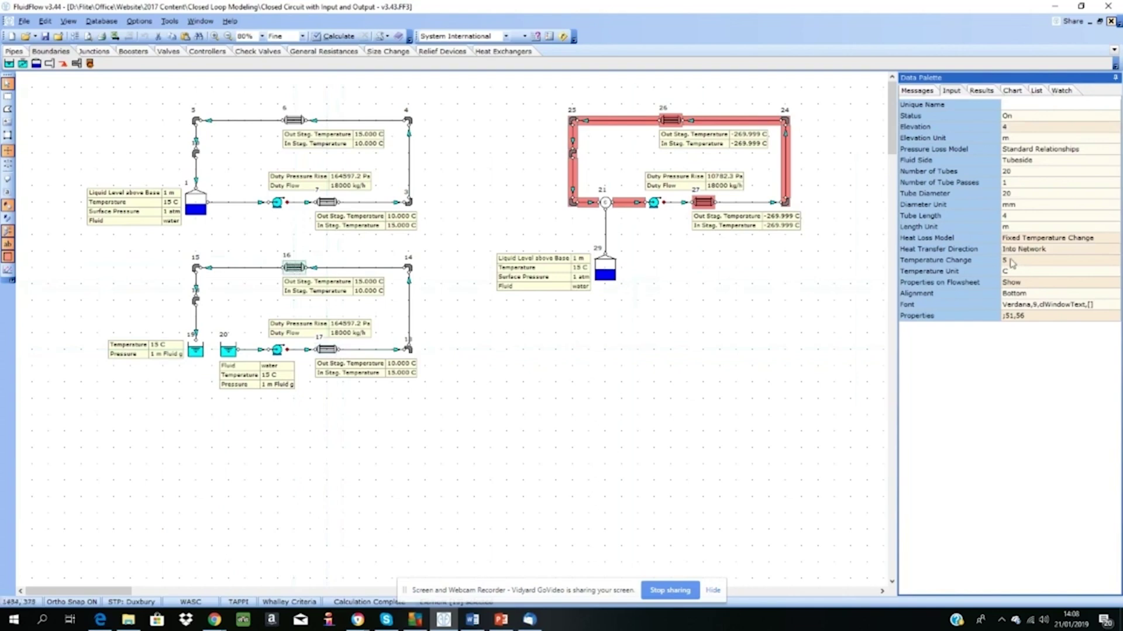
click(980, 94)
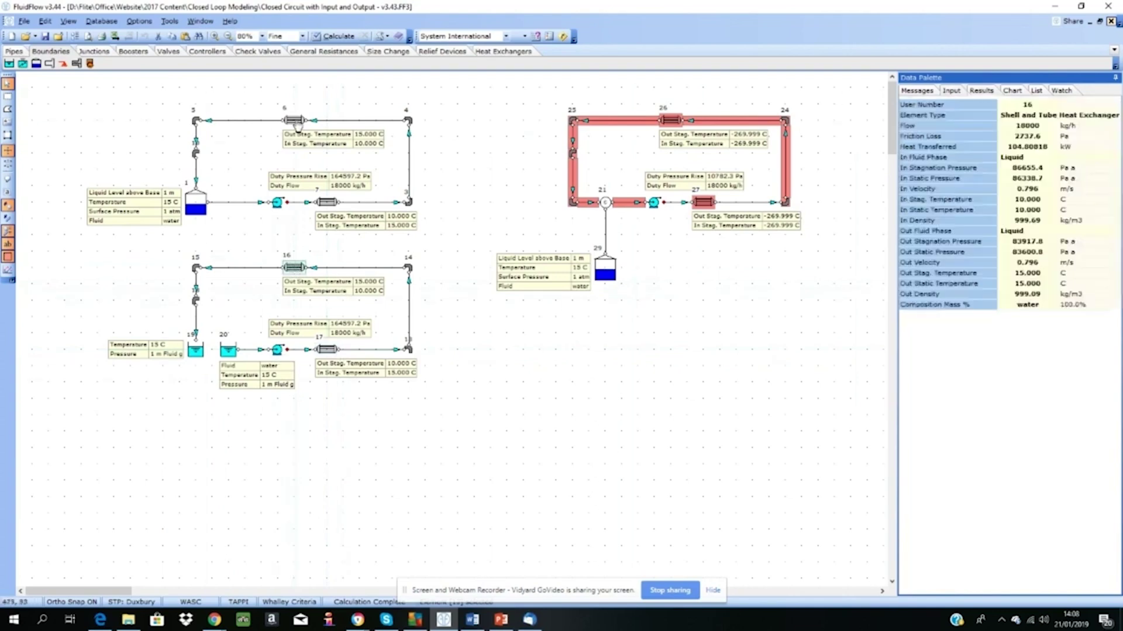
click(294, 121)
click(297, 272)
Step: Compare the calculated results of reservoirs 29 and 1 and boundaries 19 and 20, and view the warning messages
mouse_move(607, 267)
mouse_down()
mouse_move(657, 278)
mouse_move(584, 270)
mouse_move(627, 275)
mouse_move(606, 267)
mouse_up()
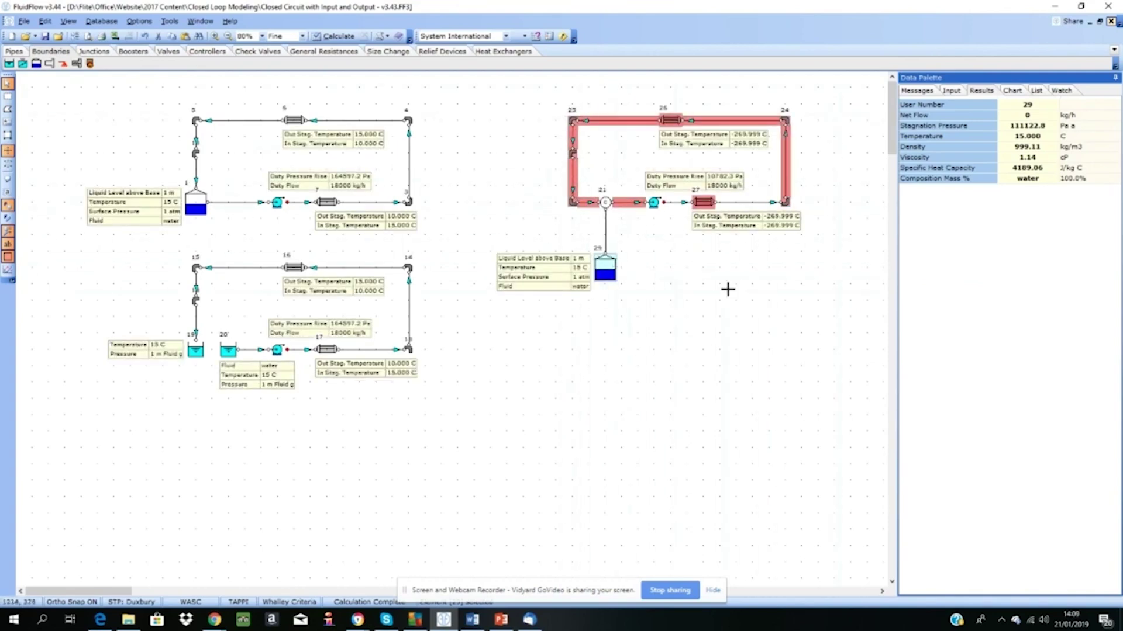
click(195, 205)
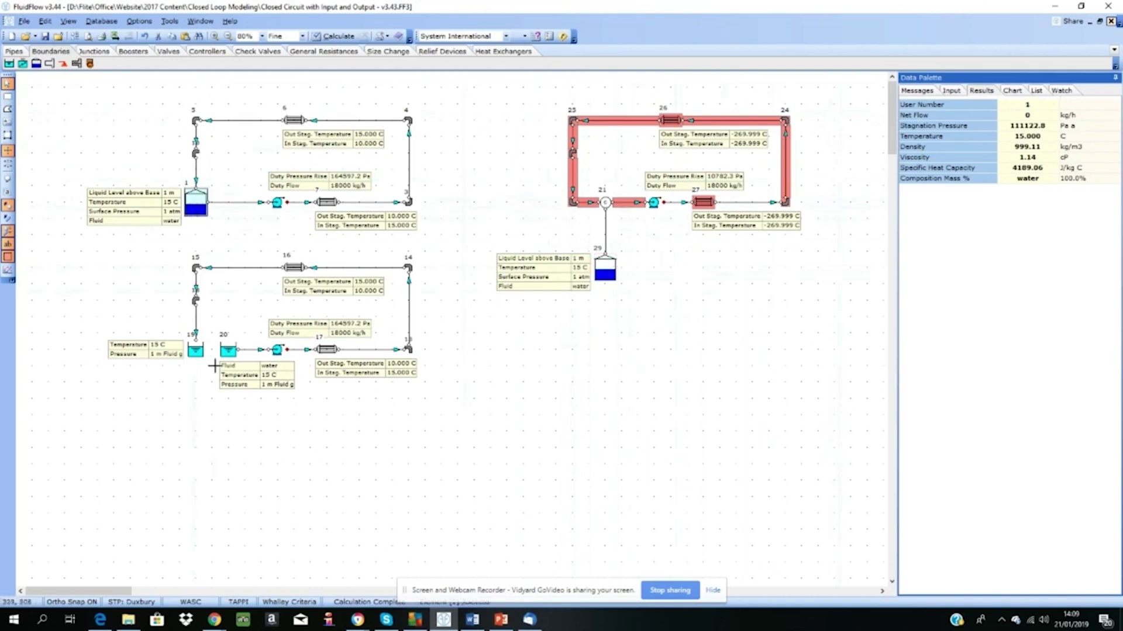
click(197, 349)
mouse_move(228, 347)
mouse_down()
mouse_move(201, 351)
mouse_move(237, 354)
mouse_up()
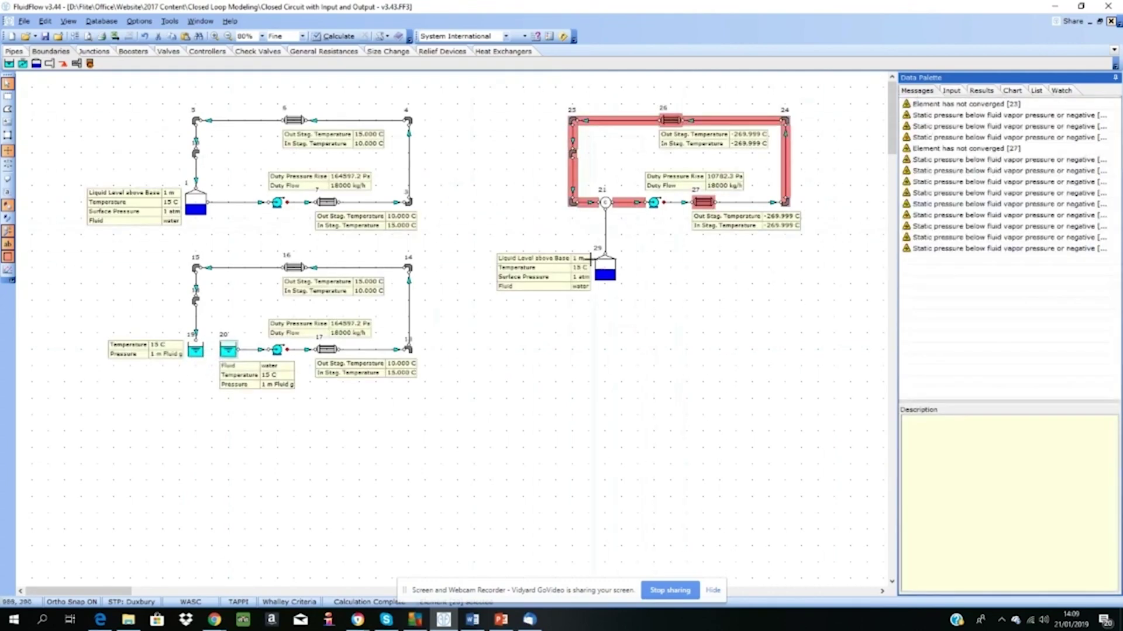
Step: Delete reservoir 29 below the failing closed circuit
click(607, 268)
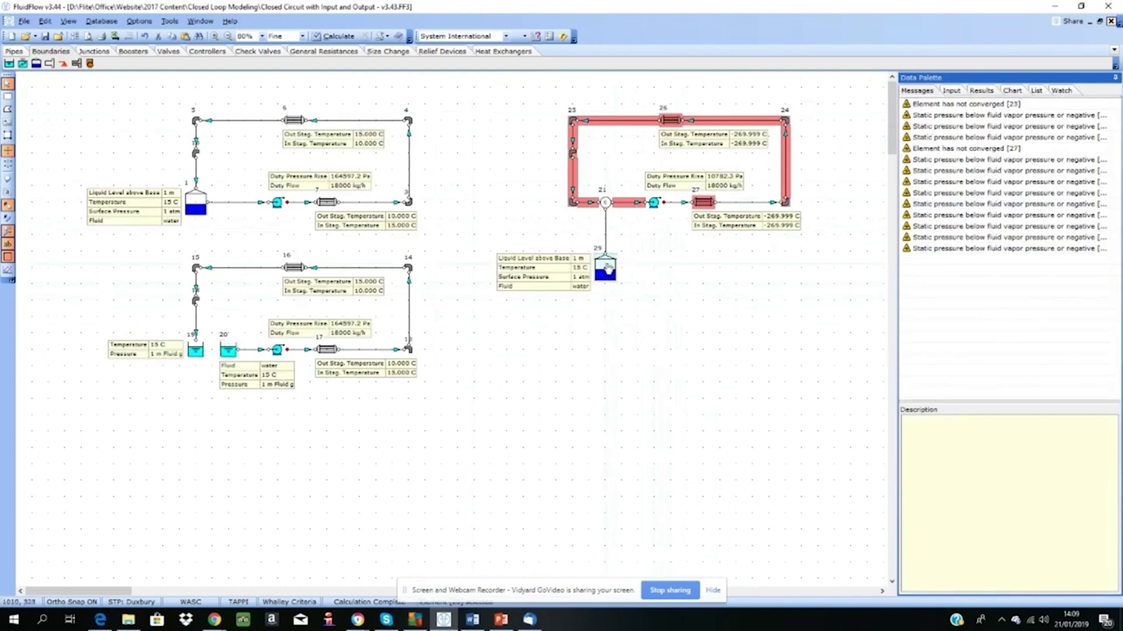
right_click(607, 269)
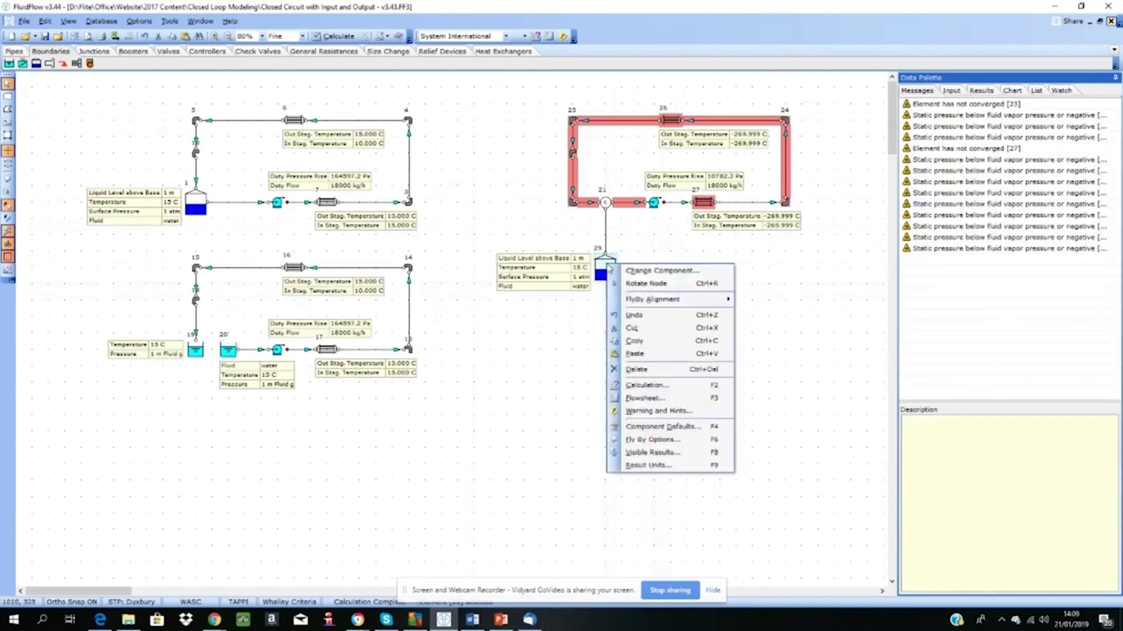
click(648, 369)
Step: Change connector node 21 into a Reservoir or Accumulator or Vessel, keeping common property values, and recalculate the network
right_click(608, 209)
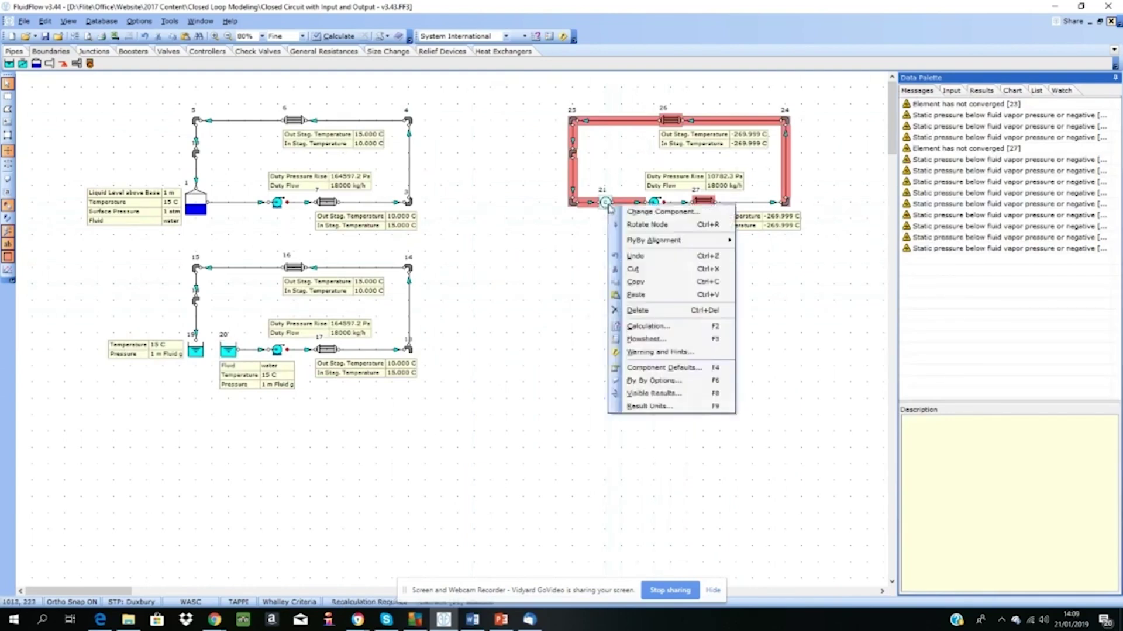
click(631, 215)
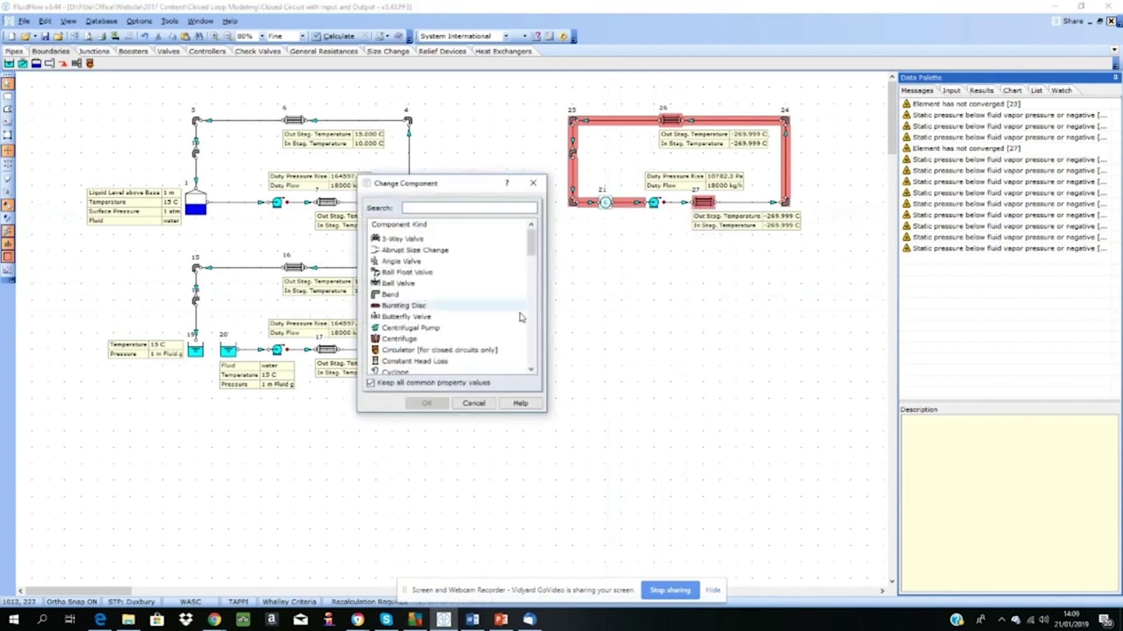
click(533, 342)
click(533, 342)
click(439, 305)
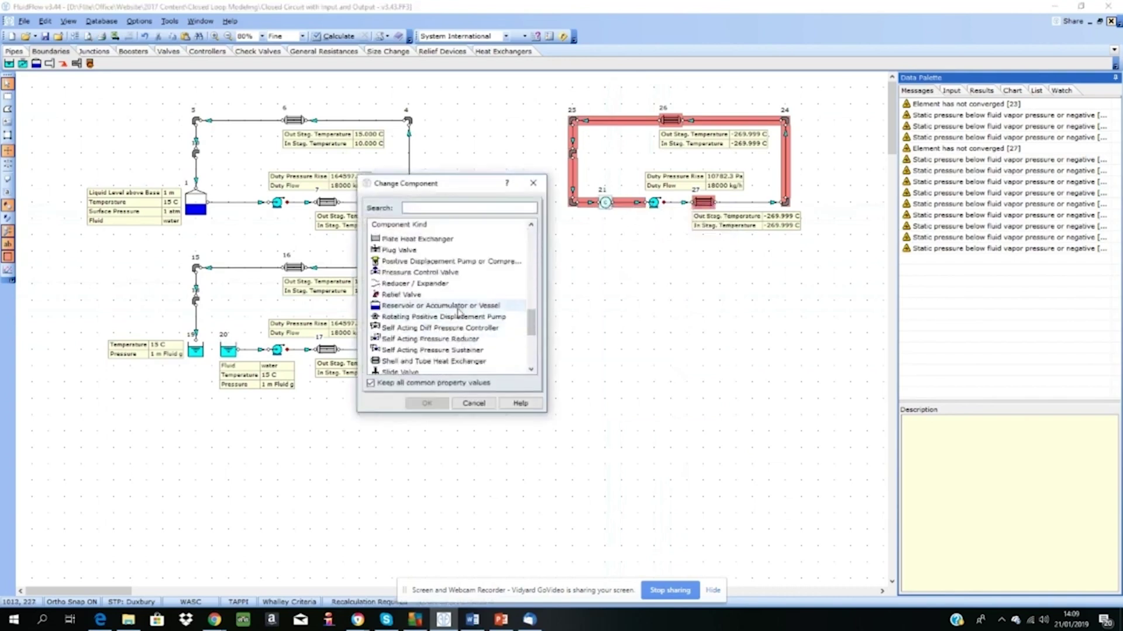
click(427, 404)
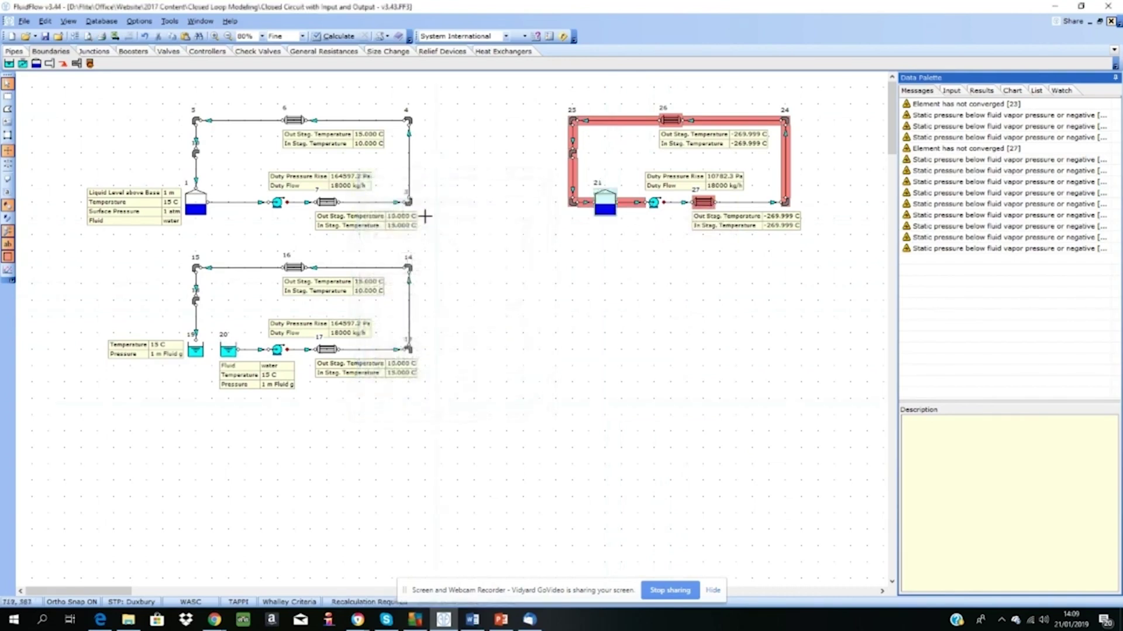
click(331, 38)
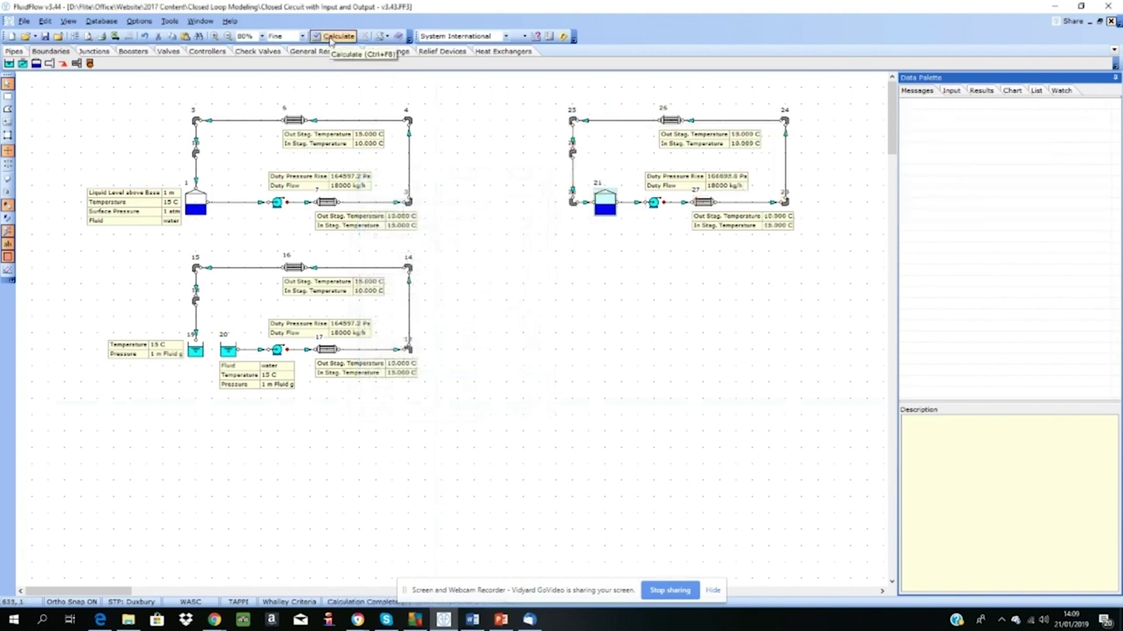